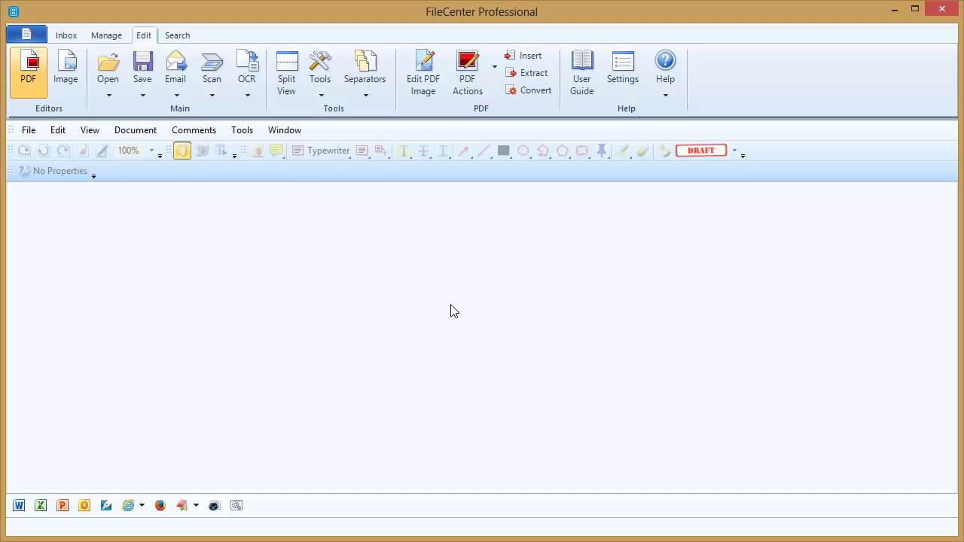
- Open the new scan settings and select Xerox DocuMate 162 4.6 (32-32), the non-WIA source, as the scanner
{"action": "left_click", "coordinate": [211, 69]}
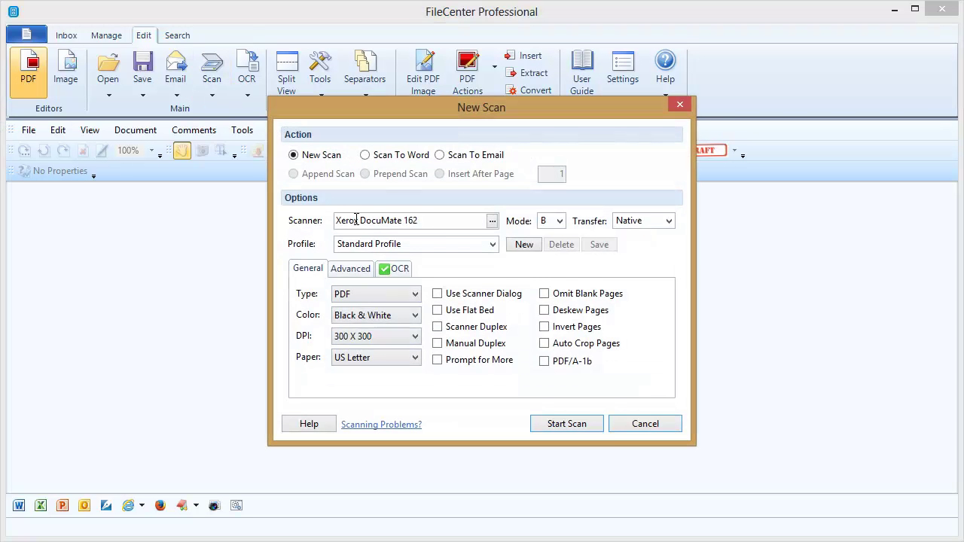
{"action": "left_click", "coordinate": [492, 221]}
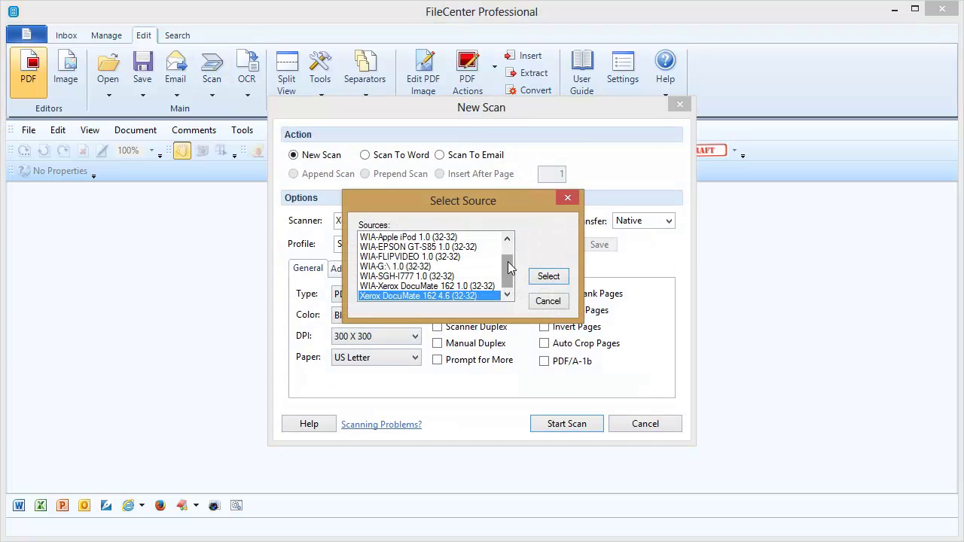
{"action": "mouse_move", "coordinate": [508, 263]}
{"action": "left_mouse_down"}
{"action": "mouse_move", "coordinate": [508, 253]}
{"action": "mouse_move", "coordinate": [507, 276]}
{"action": "left_mouse_up"}
{"action": "left_click", "coordinate": [402, 286]}
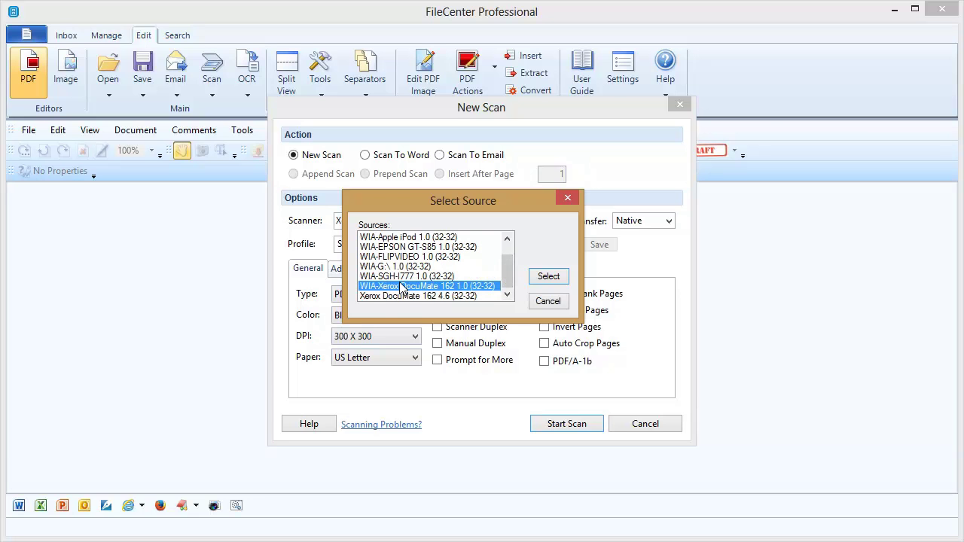
{"action": "left_click", "coordinate": [402, 297]}
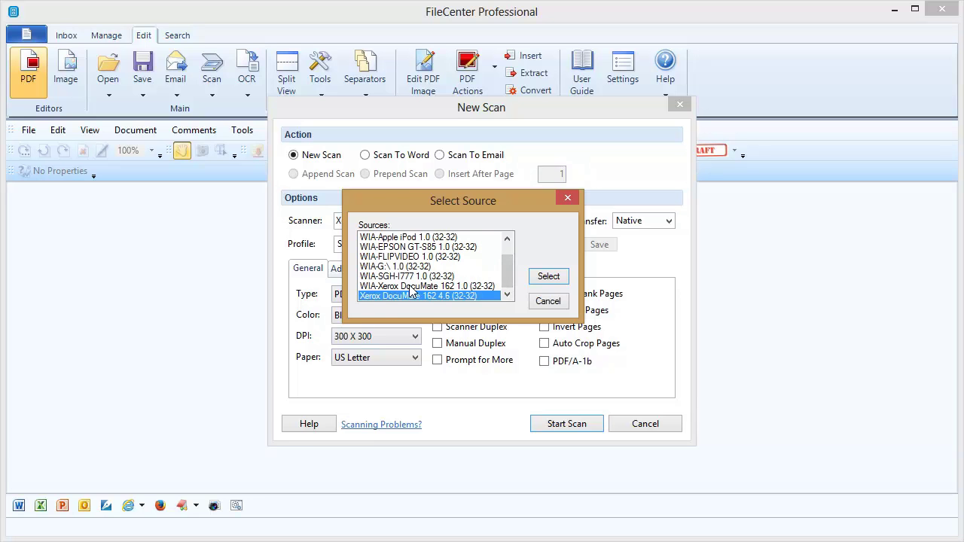
{"action": "left_click", "coordinate": [379, 286]}
{"action": "left_click", "coordinate": [379, 297]}
{"action": "left_click", "coordinate": [547, 277]}
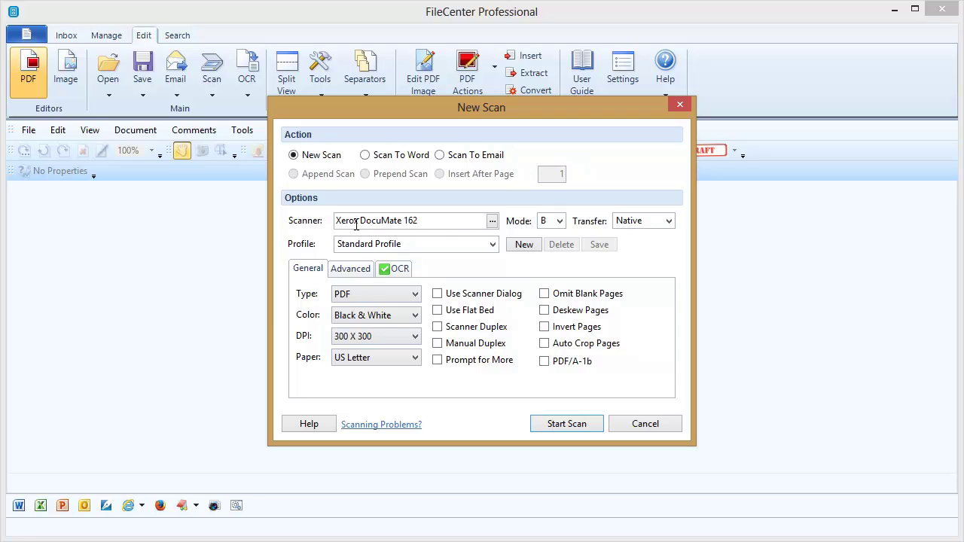
- Start a test scan with Use Scanner Dialog turned on, and close the scanner's own dialog without scanning
{"action": "left_click", "coordinate": [437, 295]}
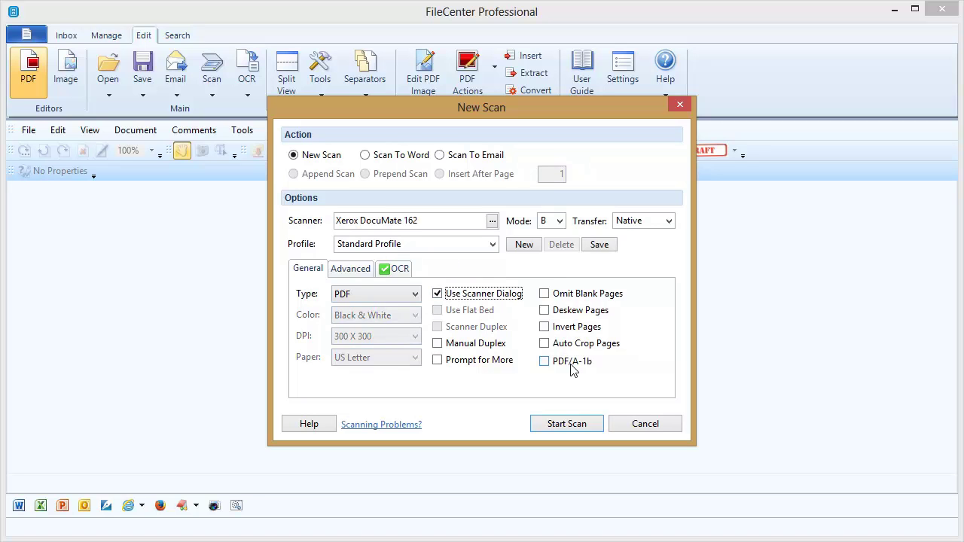
{"action": "left_click", "coordinate": [567, 422]}
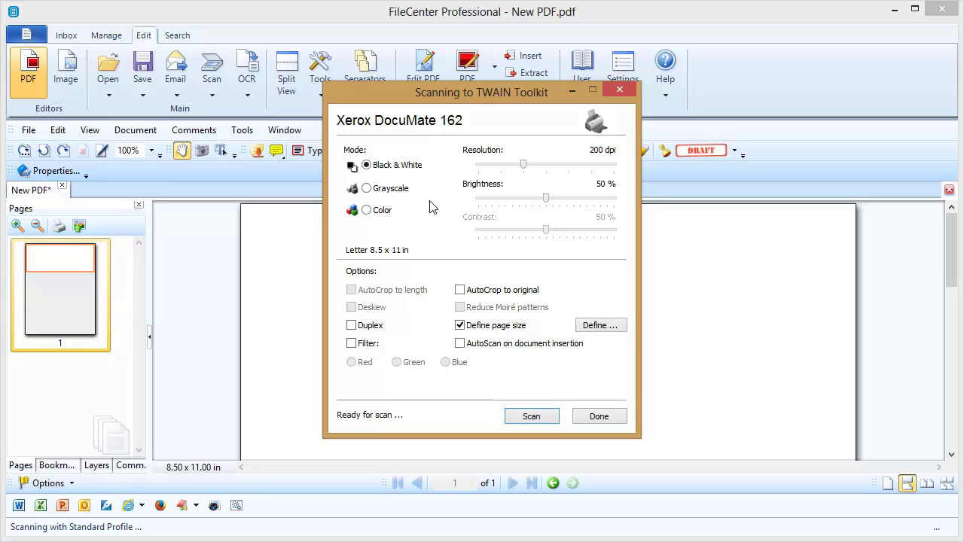
{"action": "left_click", "coordinate": [595, 416]}
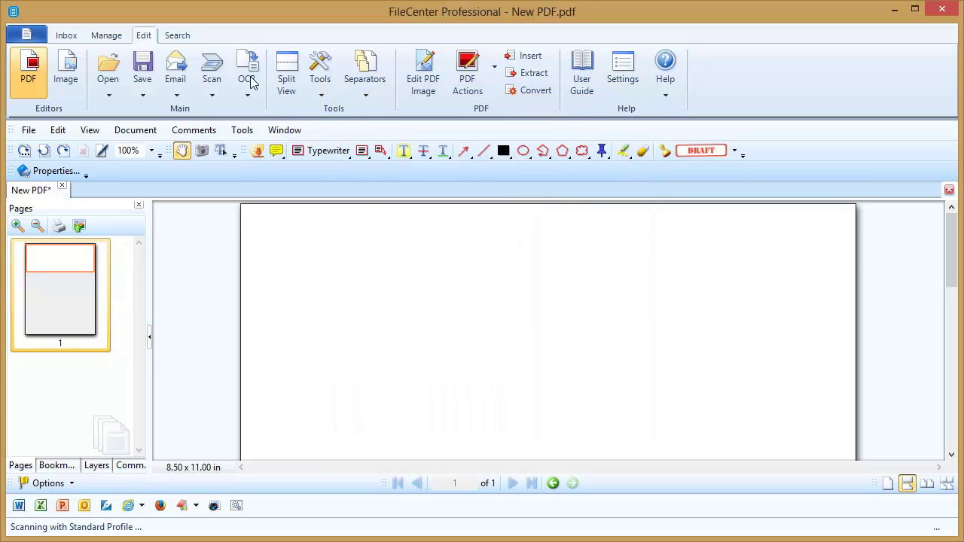
- Reopen the new scan settings and examine the available Mode and Transfer options for the scanner
{"action": "left_click", "coordinate": [214, 69]}
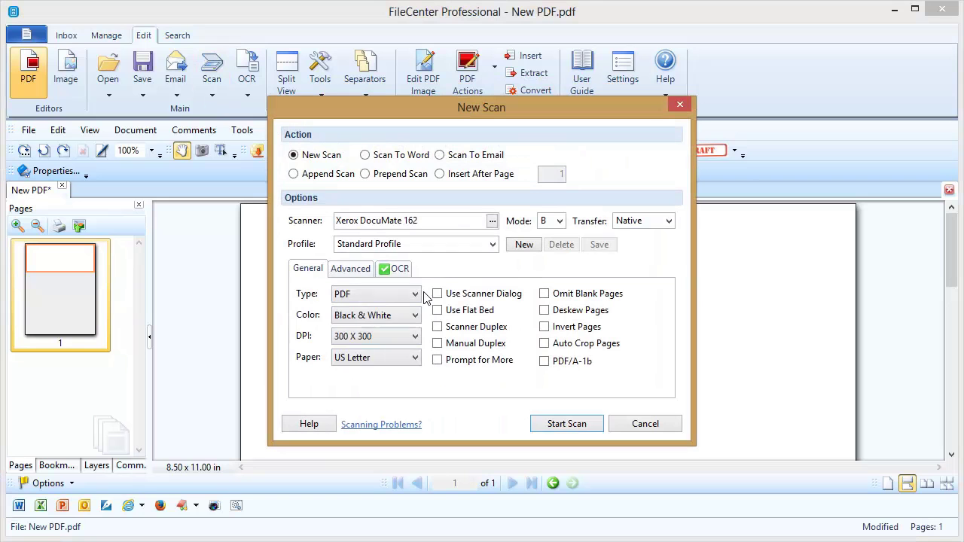
{"action": "left_click", "coordinate": [438, 295]}
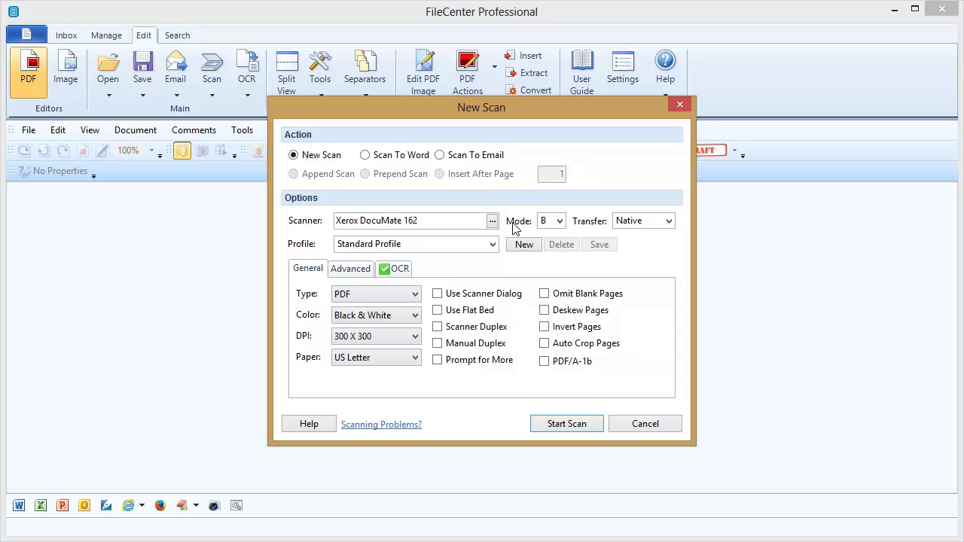
{"action": "left_click", "coordinate": [560, 221]}
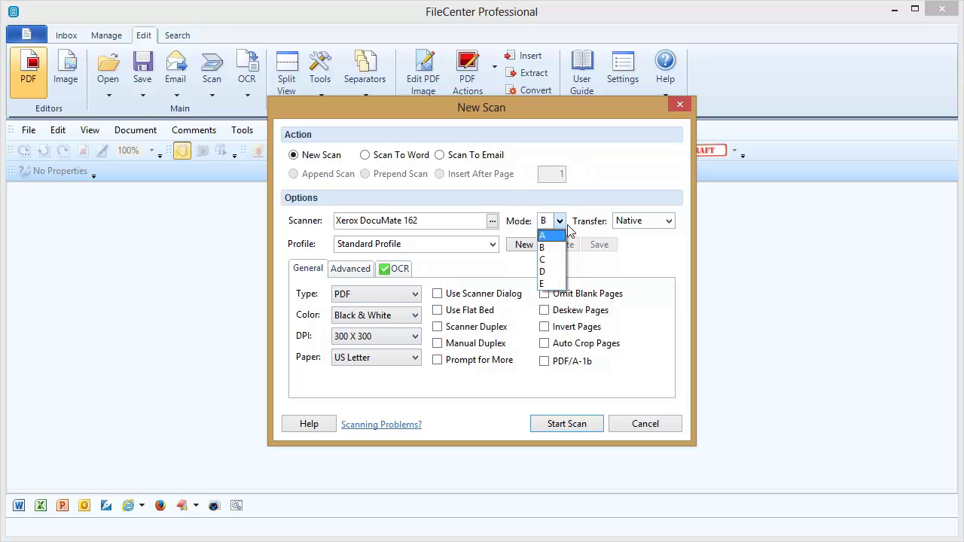
{"action": "left_click", "coordinate": [580, 198]}
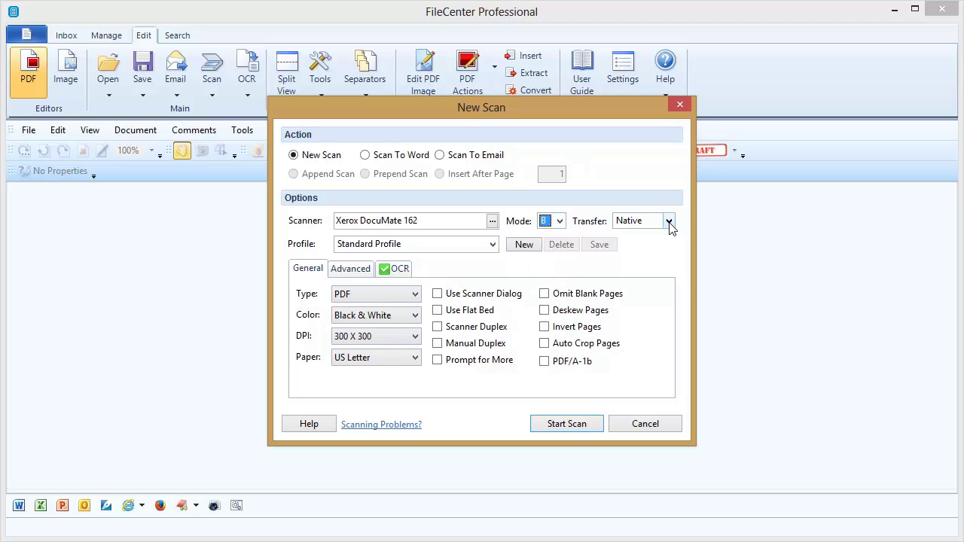
{"action": "left_click", "coordinate": [668, 222]}
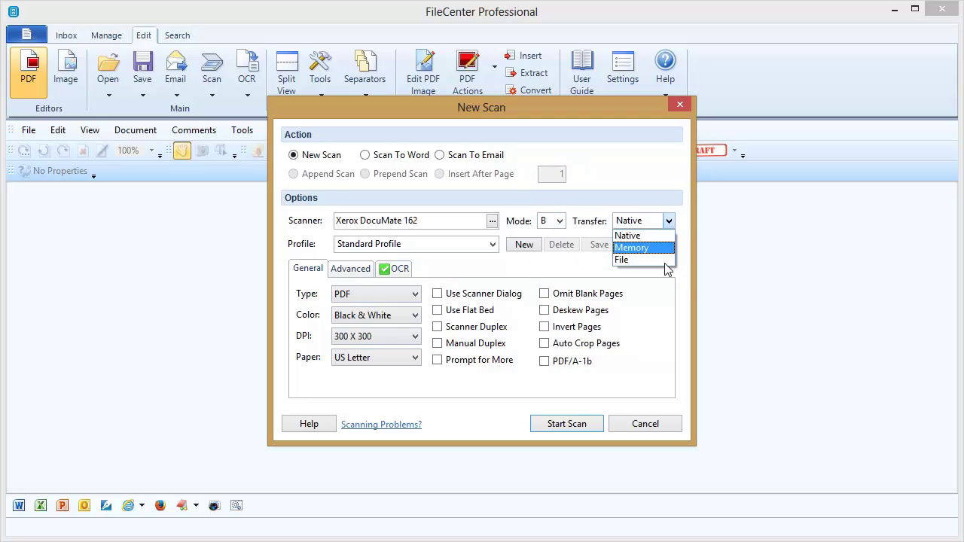
{"action": "left_click", "coordinate": [671, 223]}
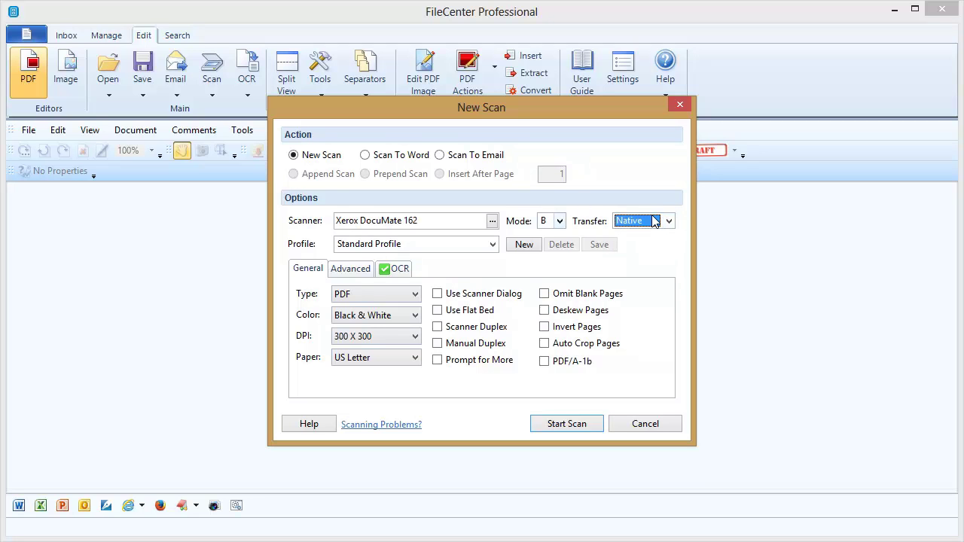
{"action": "left_click", "coordinate": [559, 222]}
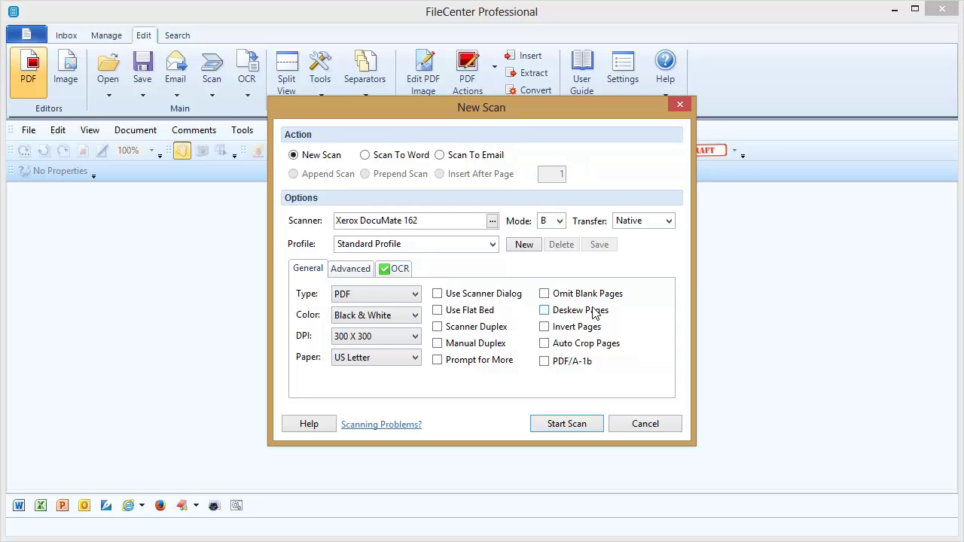
- Try the Invert Pages and Use Scanner Dialog options for the scan
{"action": "left_click", "coordinate": [548, 330]}
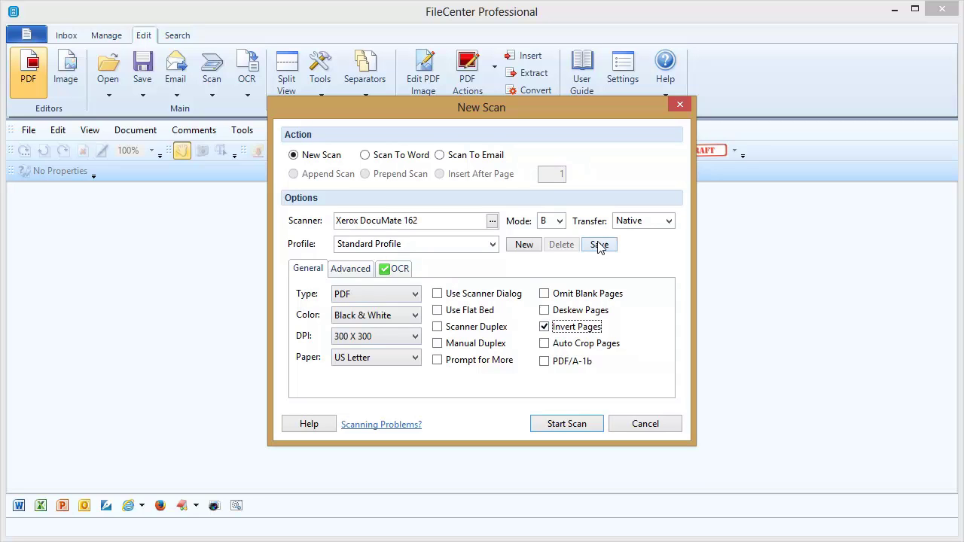
{"action": "left_click", "coordinate": [547, 328]}
{"action": "left_click", "coordinate": [439, 295]}
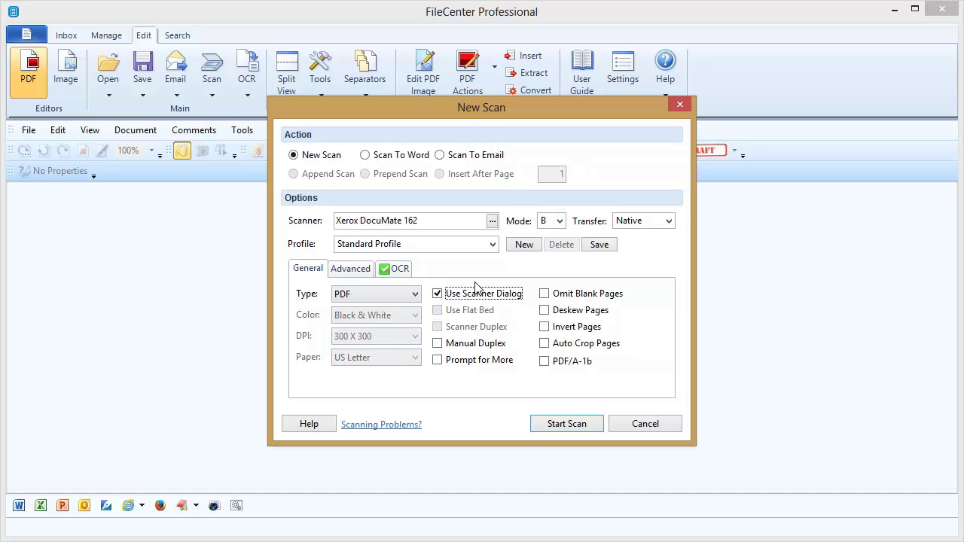
- Compare the WIA and non-WIA Xerox DocuMate 162 sources without changing the scanner, and turn off Use Scanner Dialog
{"action": "left_click", "coordinate": [494, 220]}
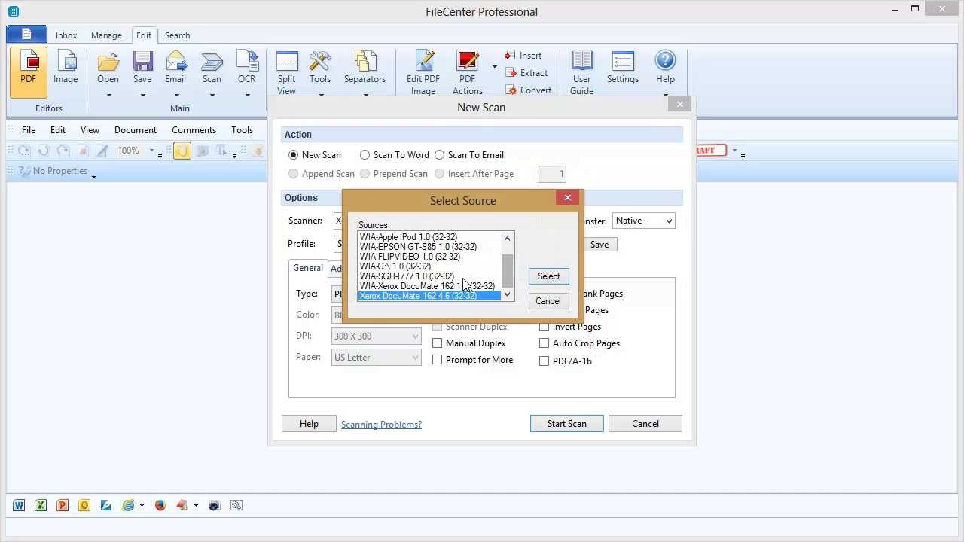
{"action": "left_click", "coordinate": [375, 286]}
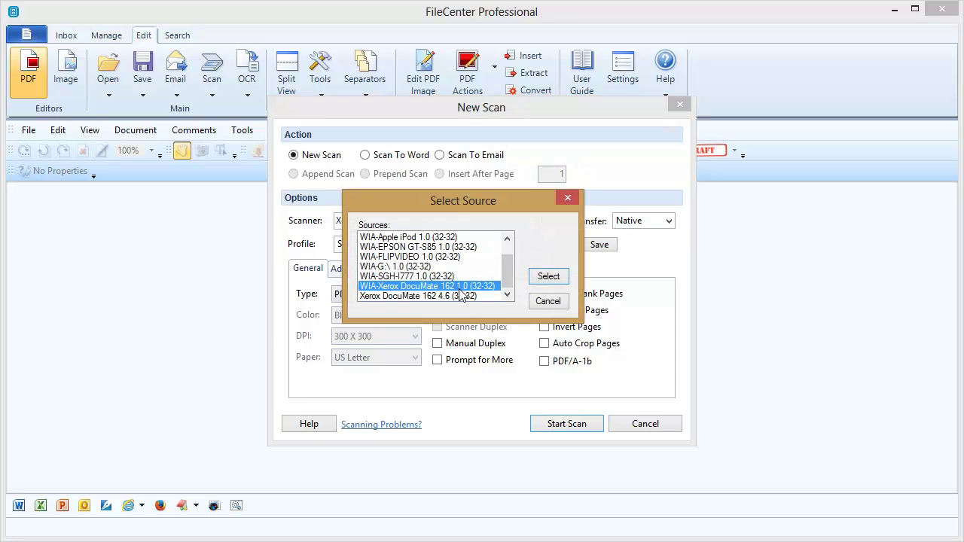
{"action": "left_click", "coordinate": [424, 296]}
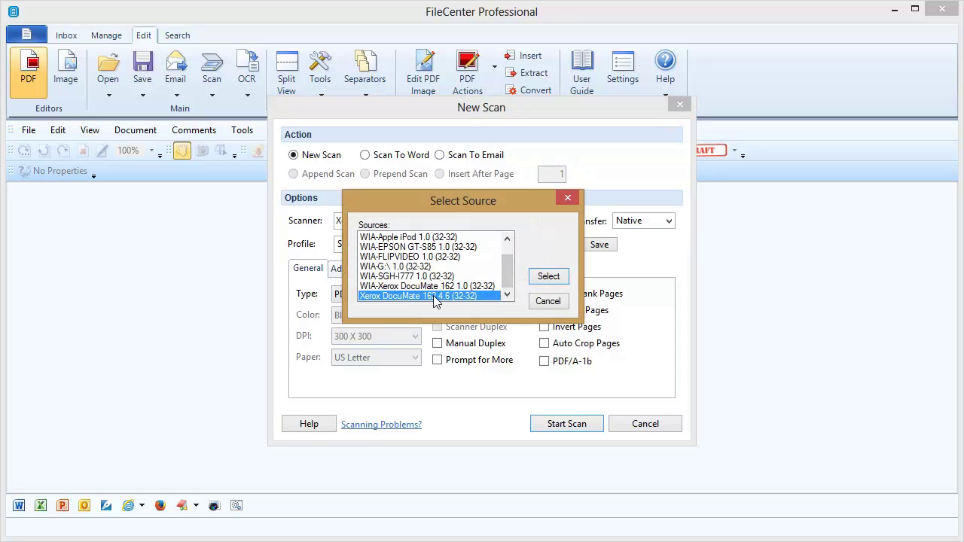
{"action": "left_click", "coordinate": [548, 302]}
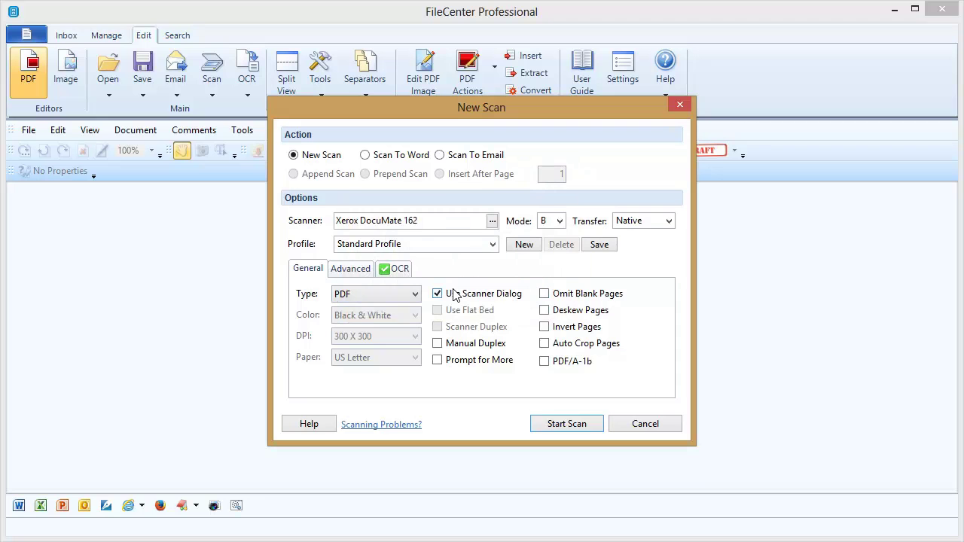
{"action": "left_click", "coordinate": [444, 295]}
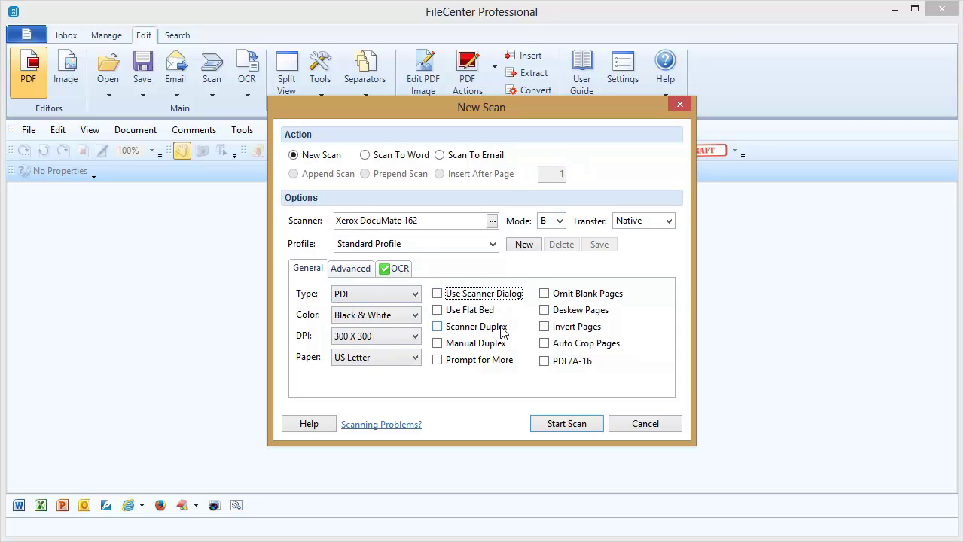
- Try the Scanner Duplex option and turn on Use Scanner Dialog for the scan
{"action": "left_click", "coordinate": [438, 328]}
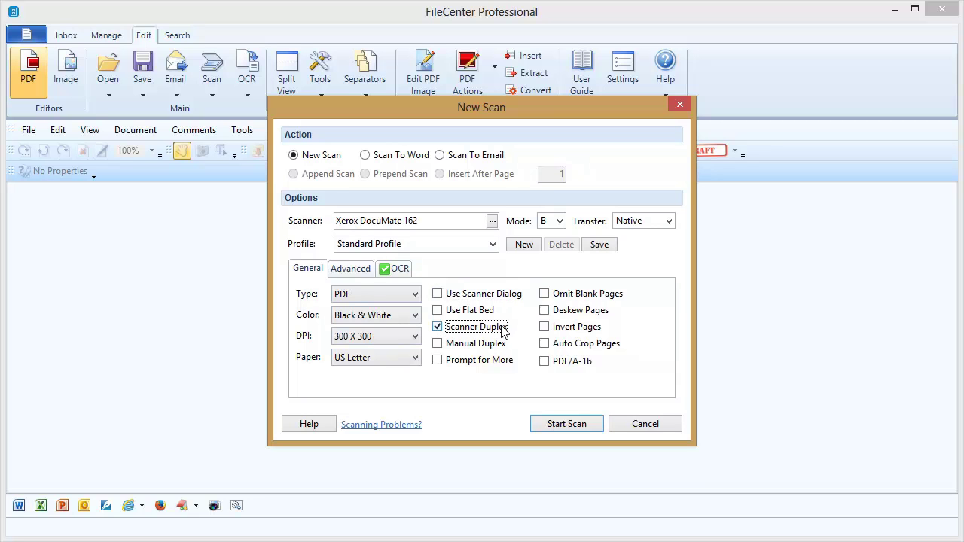
{"action": "left_click", "coordinate": [437, 330]}
{"action": "left_click", "coordinate": [437, 328]}
{"action": "left_click", "coordinate": [439, 296]}
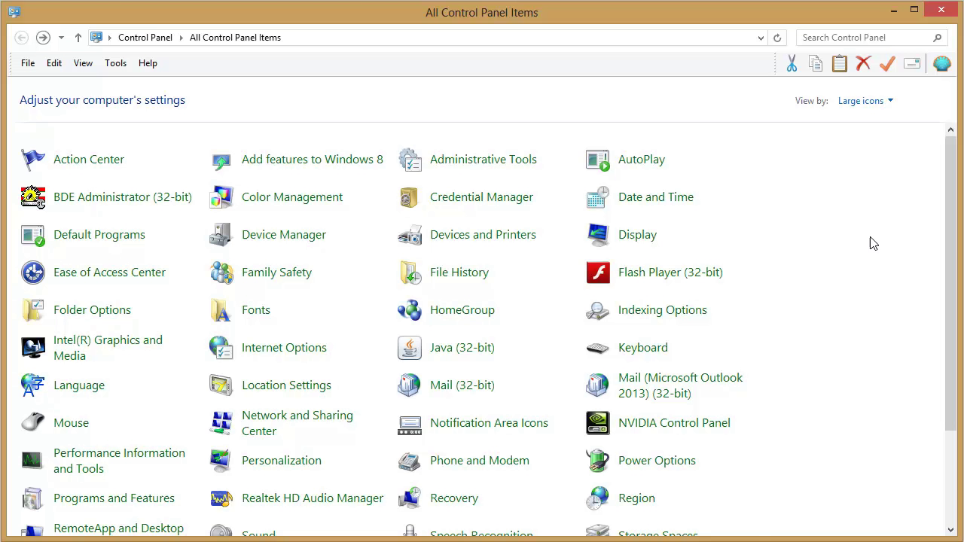
- In the Windows Control Panel, find the installed Xerox DocuMate 162 Driver under Programs and Features and select it
{"action": "left_click_drag", "start_coordinate": [953, 172], "coordinate": [953, 273]}
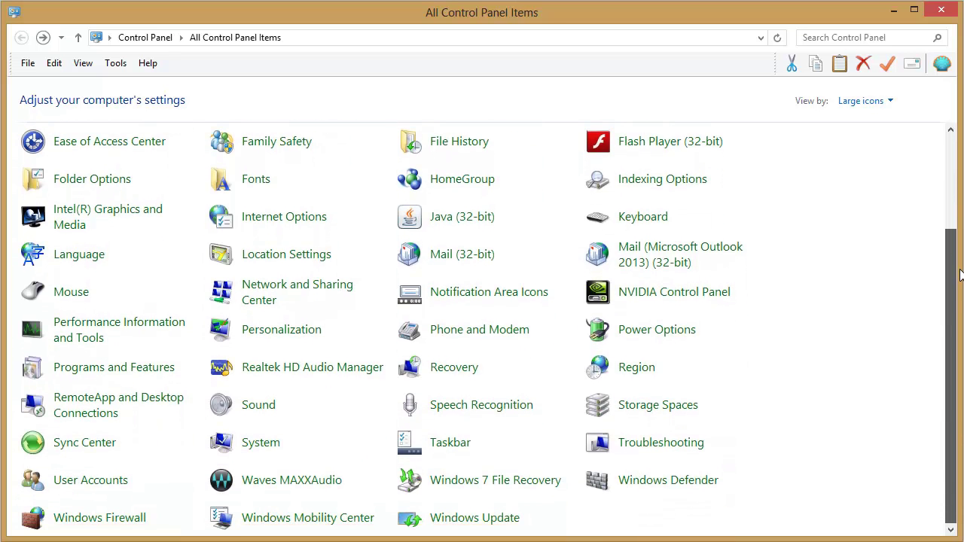
{"action": "left_click", "coordinate": [110, 377]}
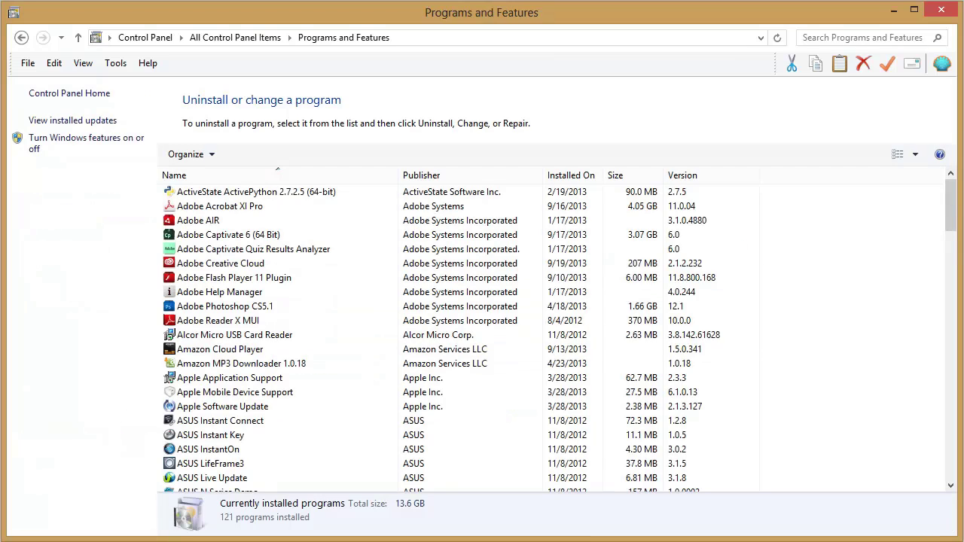
{"action": "left_click_drag", "start_coordinate": [951, 194], "coordinate": [951, 454]}
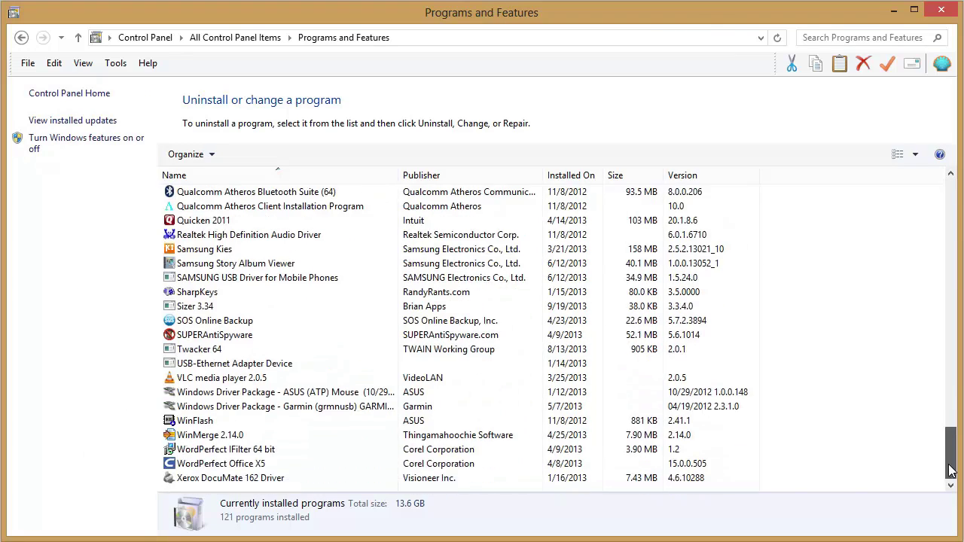
{"action": "left_click", "coordinate": [223, 484]}
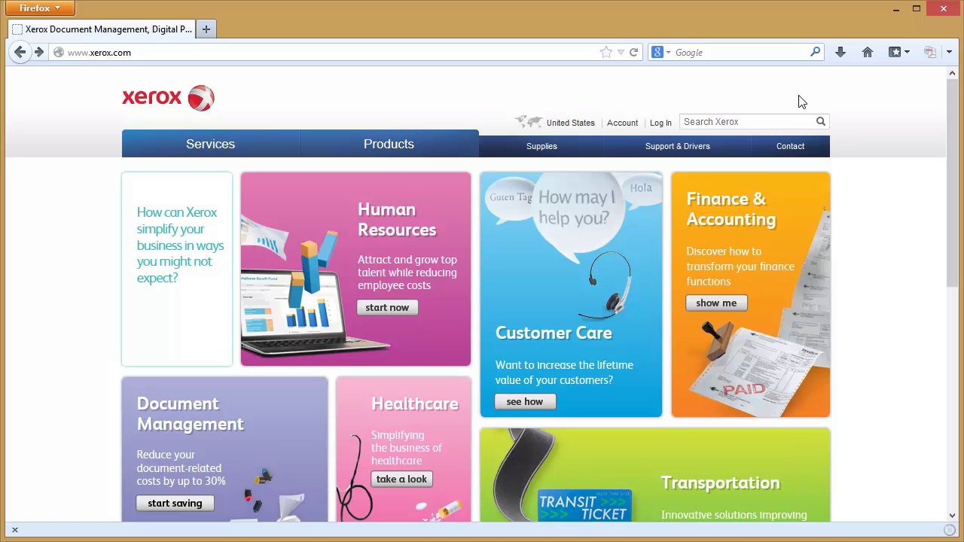
- On xerox.com in Firefox, open the Drivers & Downloads page for DocuMate scanners from Support & Drivers
{"action": "mouse_move", "coordinate": [675, 151]}
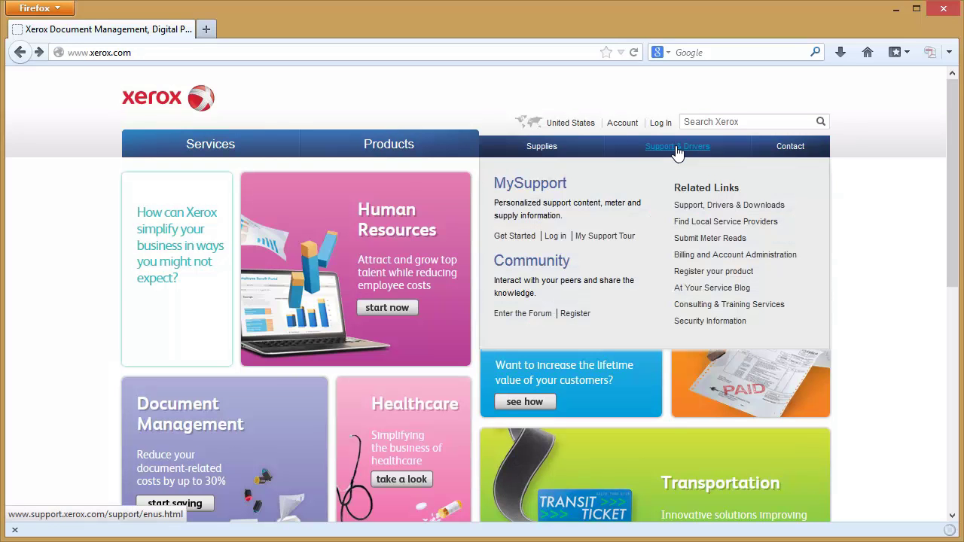
{"action": "left_click", "coordinate": [677, 151]}
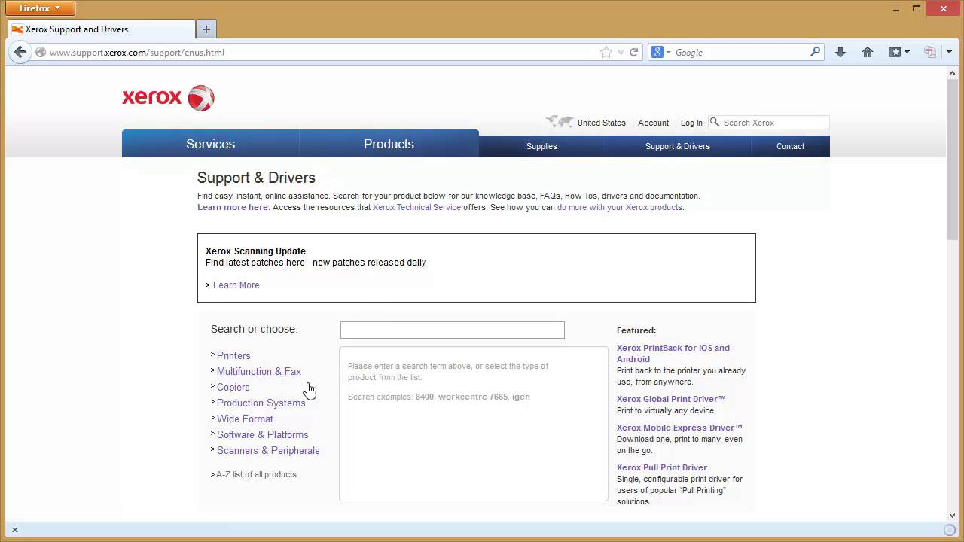
{"action": "left_click", "coordinate": [291, 451]}
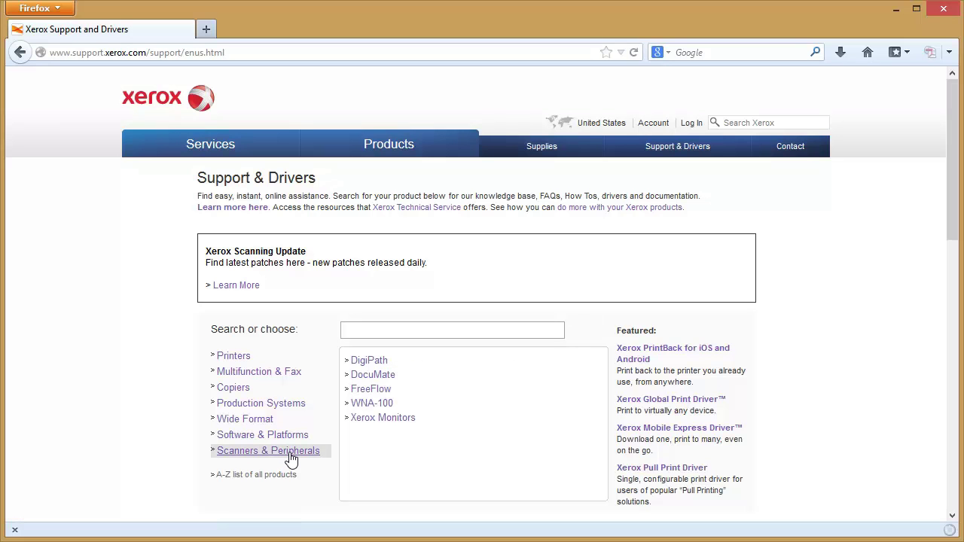
{"action": "left_click", "coordinate": [366, 379]}
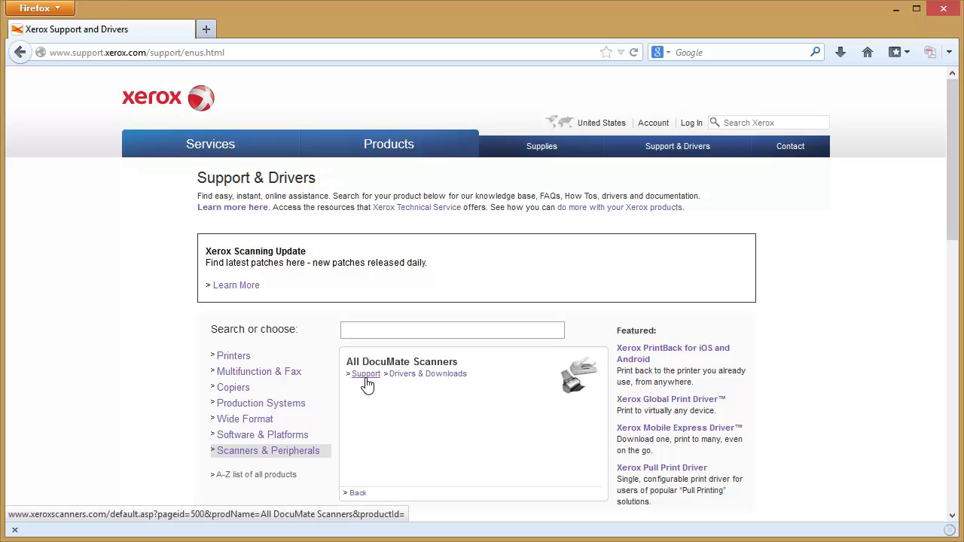
{"action": "left_click", "coordinate": [418, 376]}
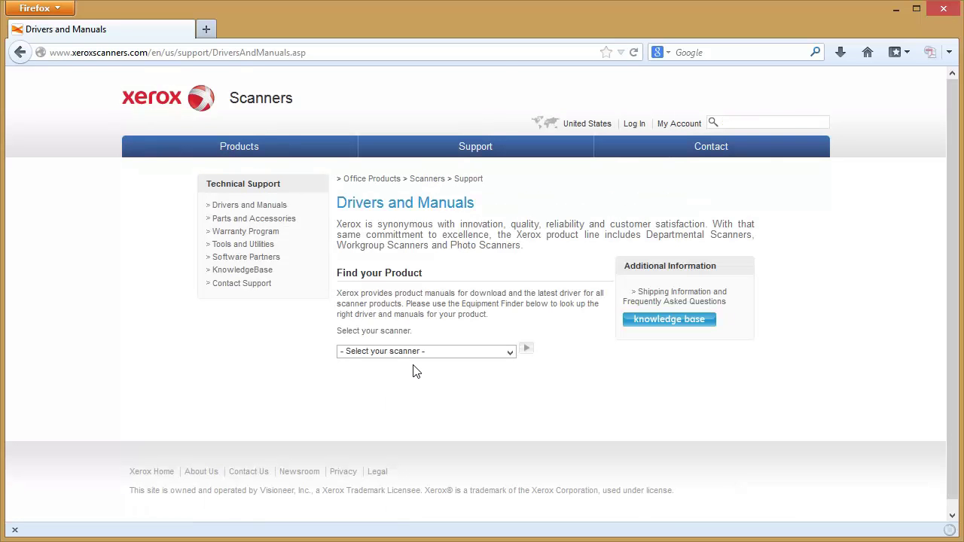
- Choose the DocuMate 162 as the scanner and bring up its Windows driver downloads
{"action": "left_click", "coordinate": [510, 354]}
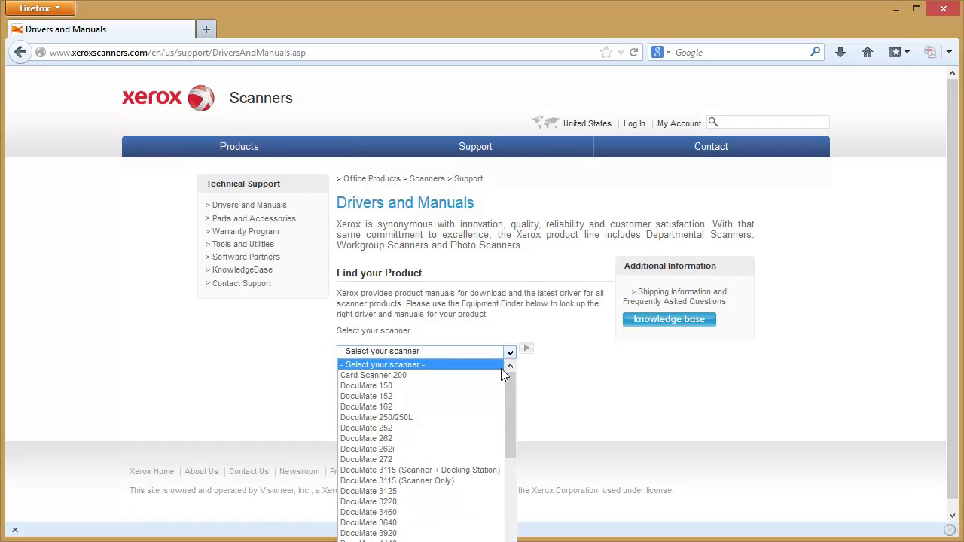
{"action": "left_click", "coordinate": [473, 406]}
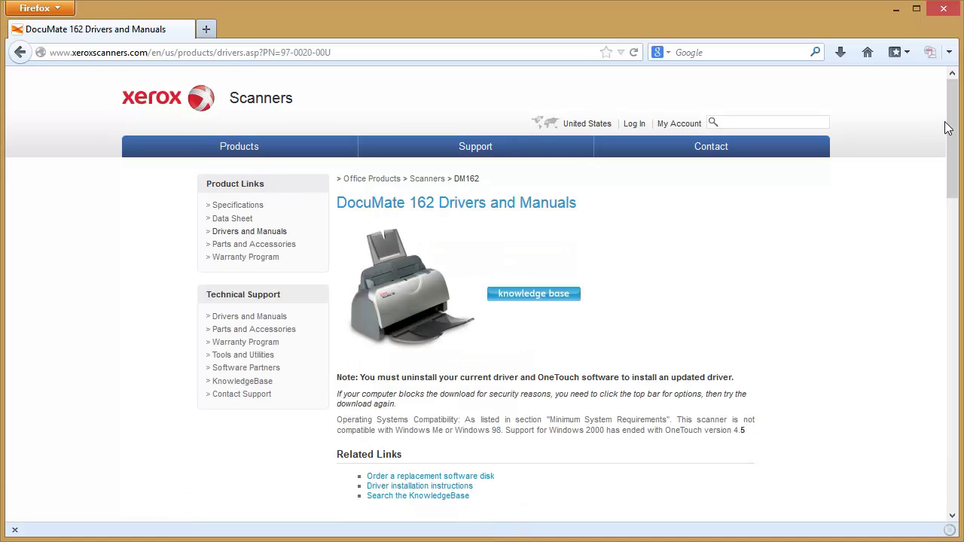
{"action": "left_click_drag", "start_coordinate": [950, 125], "coordinate": [955, 252]}
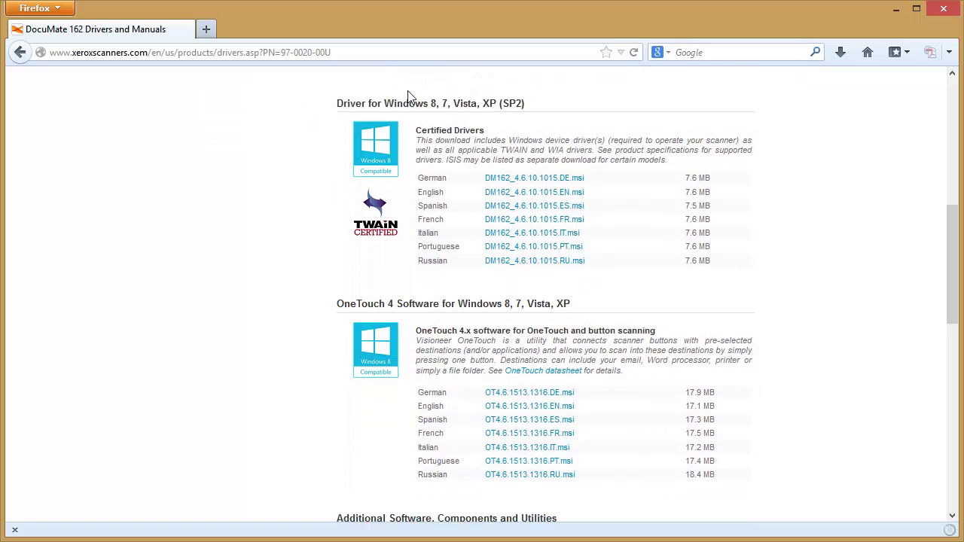